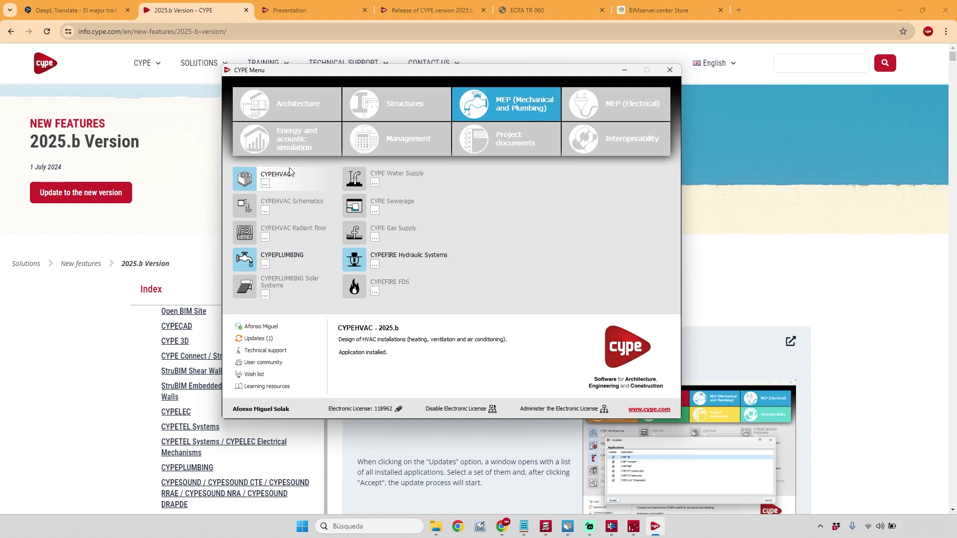
# Launch CYPEHVAC and open the recent project Unifamiliar aislada.hyd3d, leaving only that project's window open
pyautogui.click(279, 176)
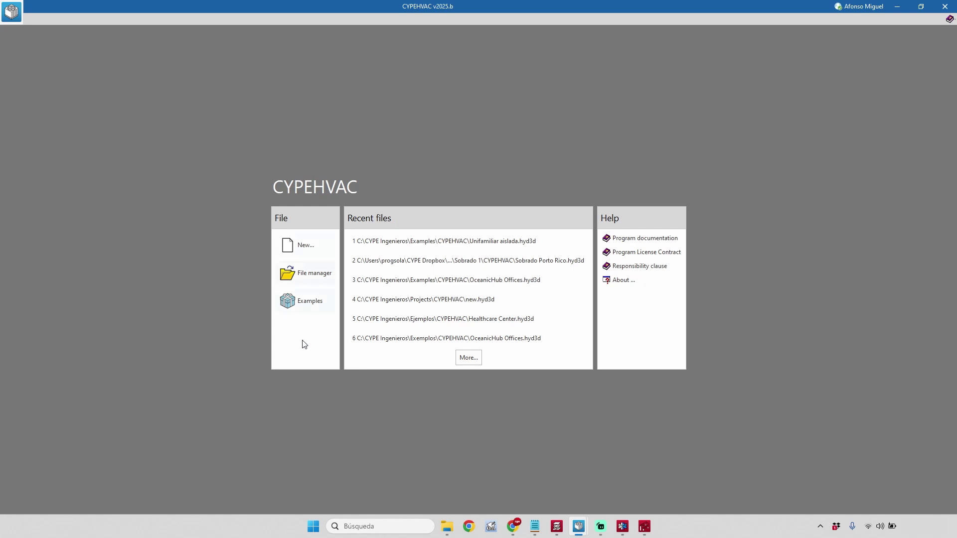
pyautogui.click(555, 241)
pyautogui.click(480, 286)
pyautogui.click(521, 242)
pyautogui.click(485, 288)
pyautogui.moveTo(577, 530)
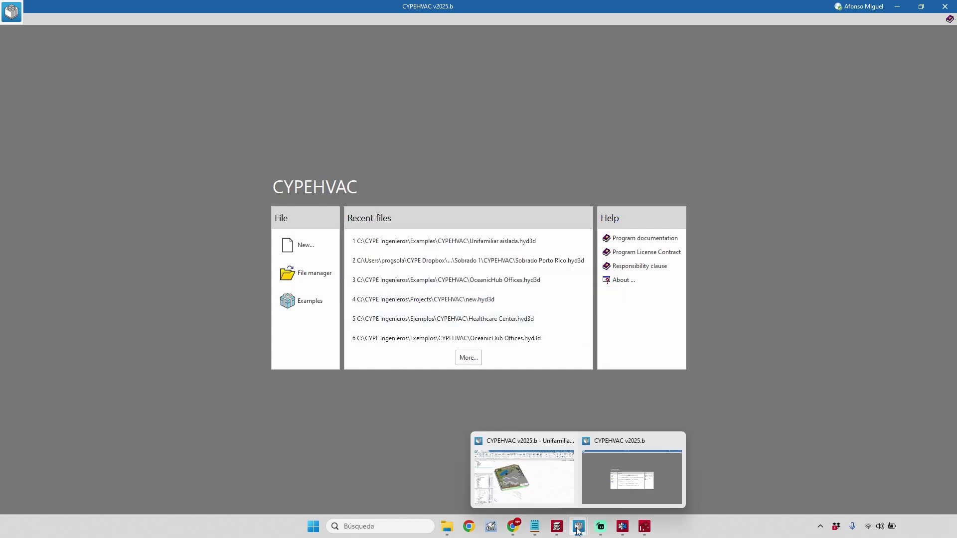
pyautogui.click(676, 442)
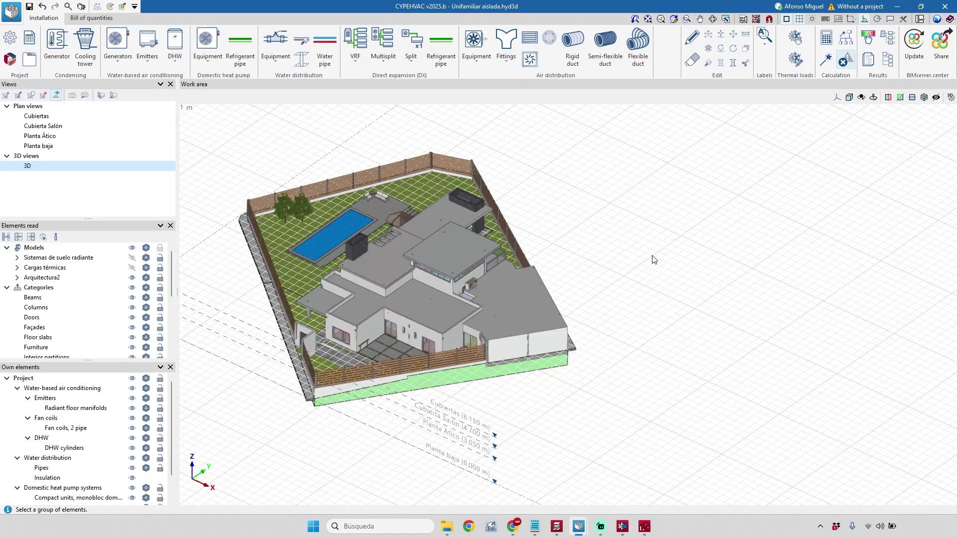
# Open the manufacturer catalogue management for the project
pyautogui.keyDown('shift'); pyautogui.moveTo(653, 259); pyautogui.dragTo(745, 259, button='middle'); pyautogui.keyUp('shift')
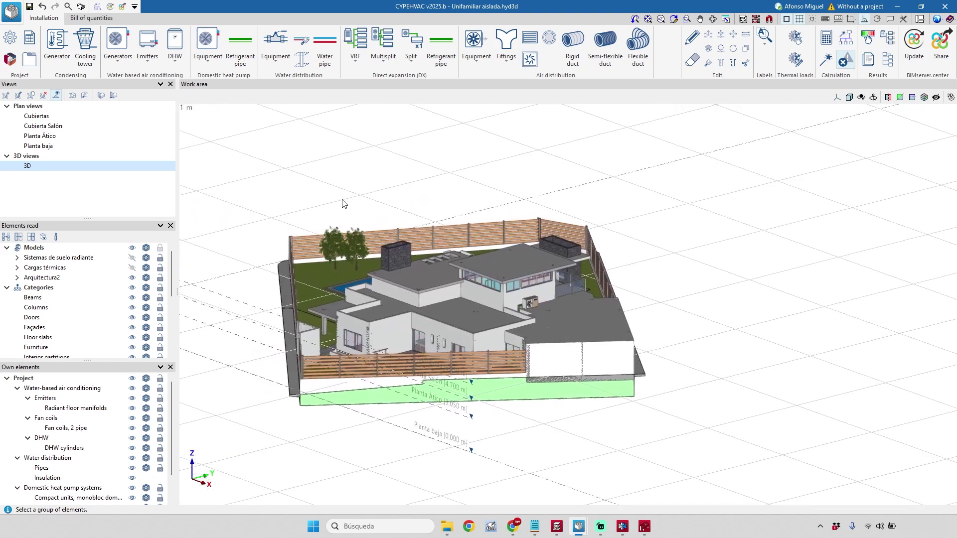
pyautogui.scroll(2, 208, 193)
pyautogui.scroll(-3, 220, 187)
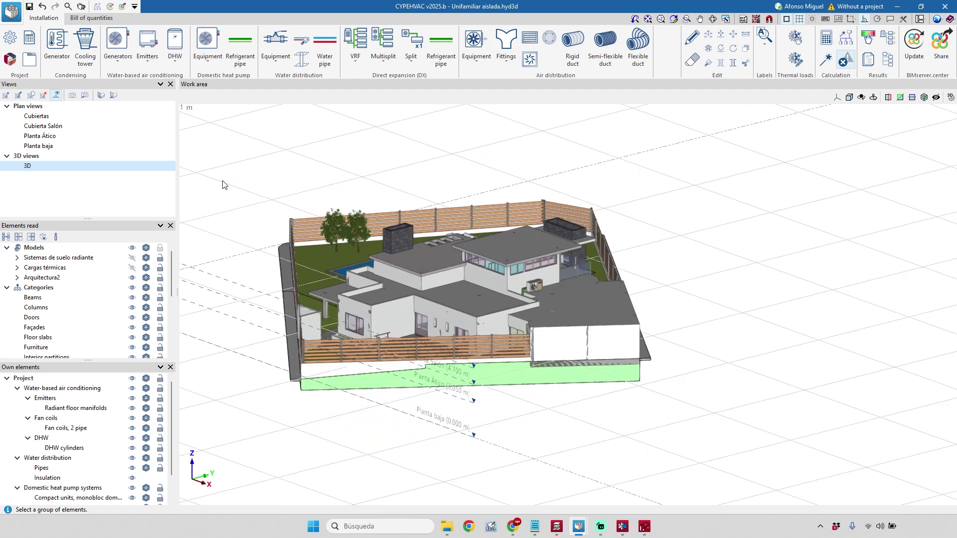
pyautogui.click(15, 57)
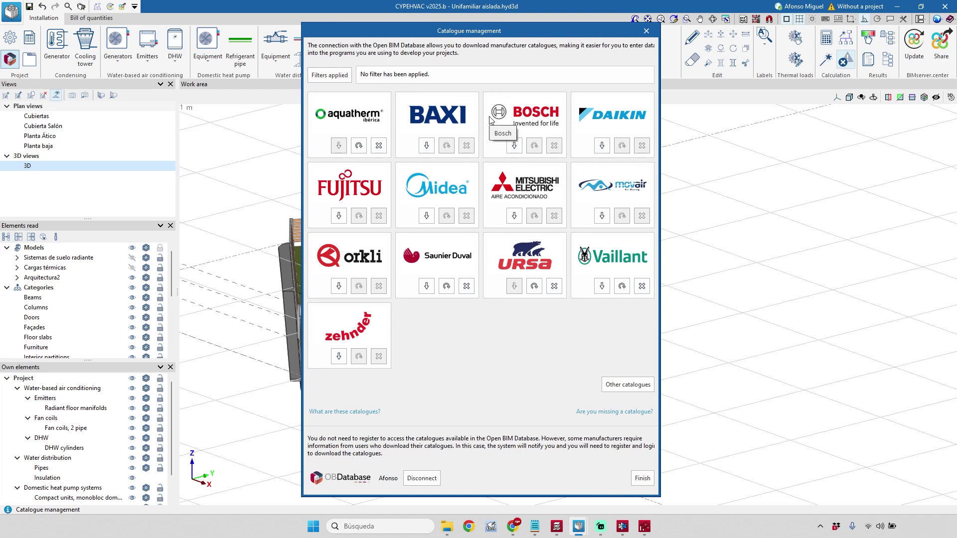
pyautogui.moveTo(526, 35); pyautogui.dragTo(587, 99)
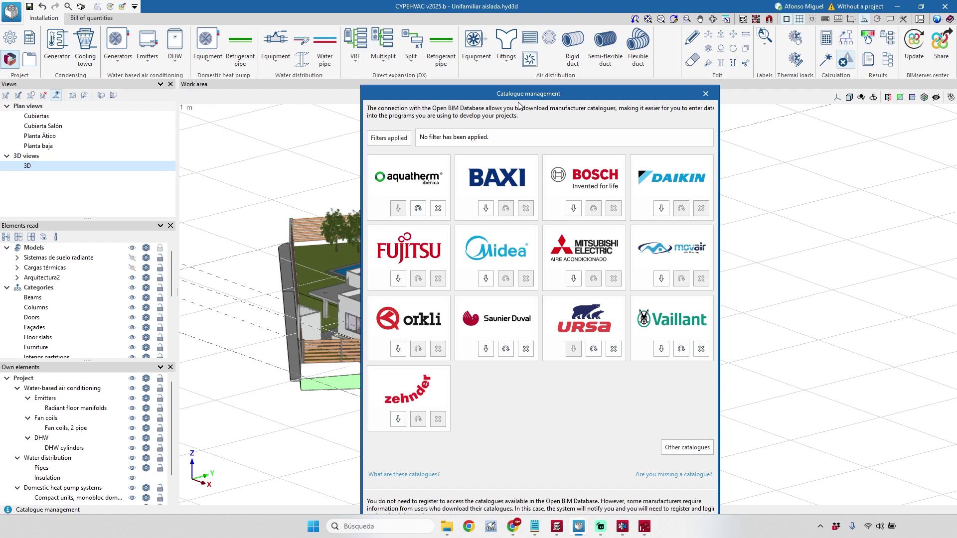
pyautogui.moveTo(494, 98); pyautogui.dragTo(384, 60)
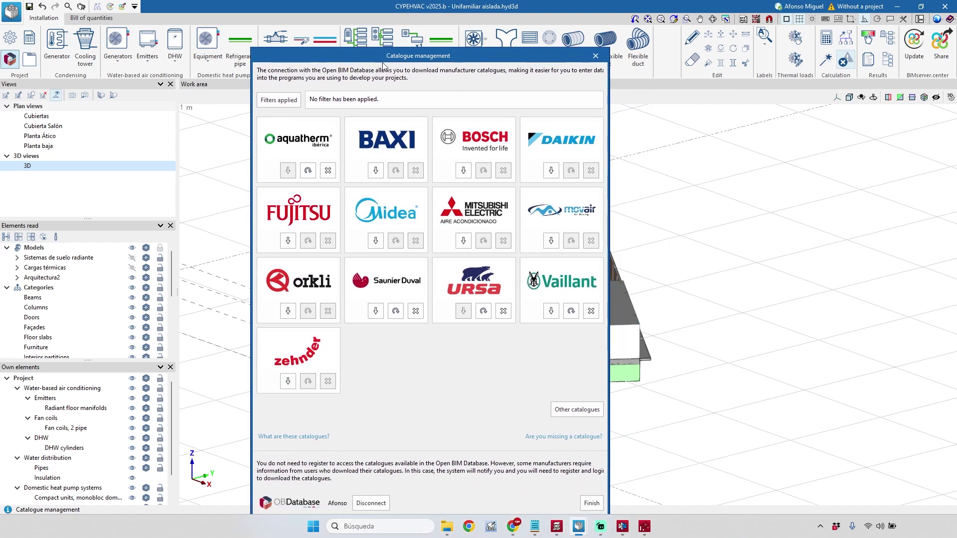
# Filter the manufacturer catalogues by the Multisplit product category
pyautogui.click(288, 103)
pyautogui.moveTo(476, 214); pyautogui.dragTo(472, 245)
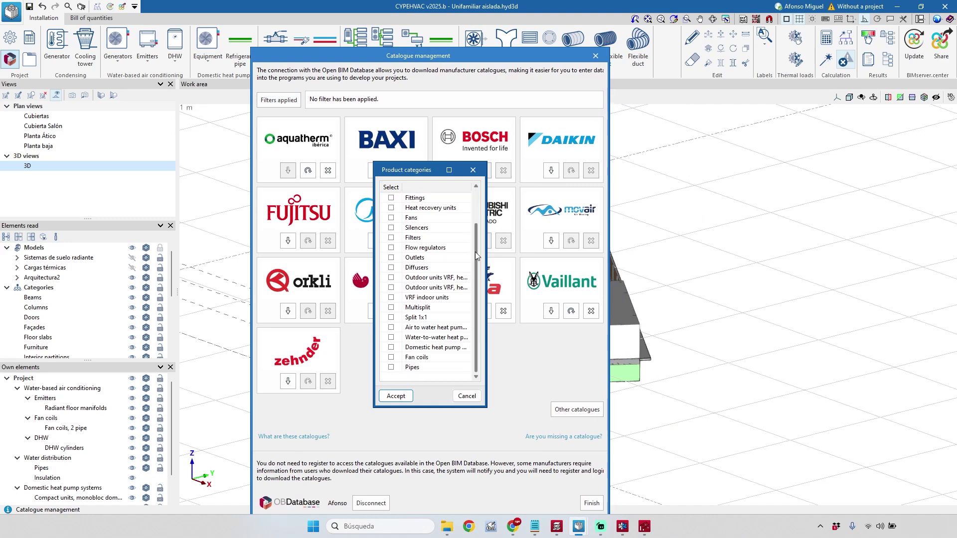
pyautogui.click(392, 298)
pyautogui.click(394, 308)
pyautogui.click(391, 298)
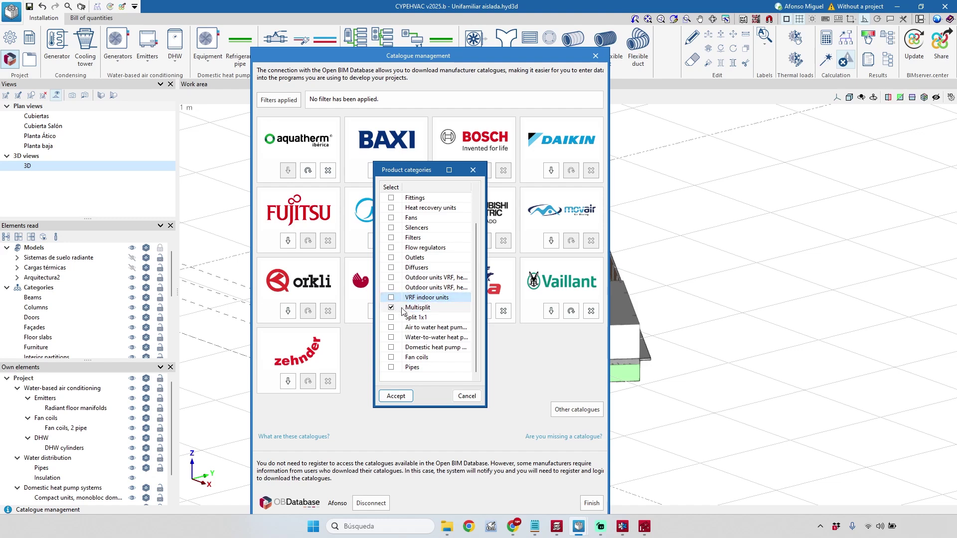
pyautogui.click(396, 395)
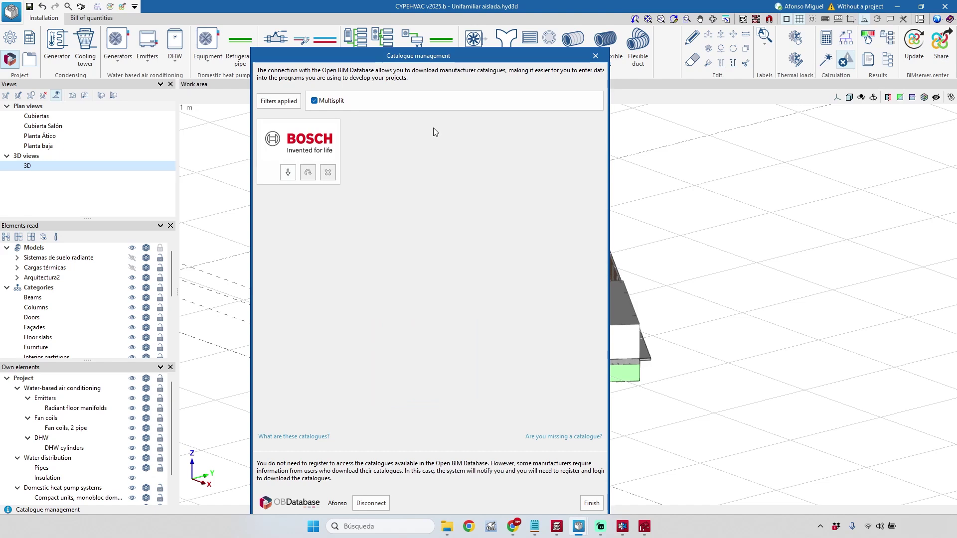
# Add Fans, Flow regulators, Semi-flexible ducts, Rigid ducts and Grilles to the catalogue filters
pyautogui.click(282, 101)
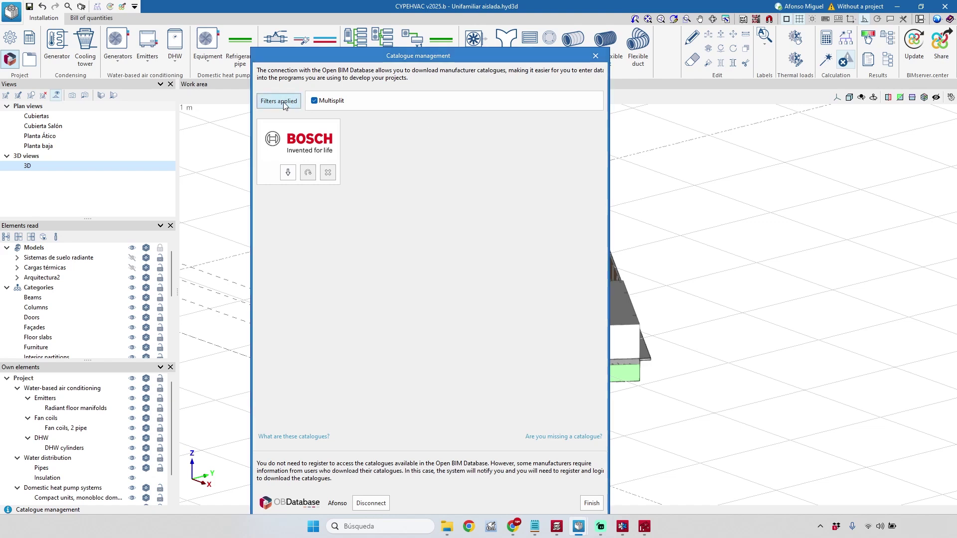
pyautogui.click(391, 257)
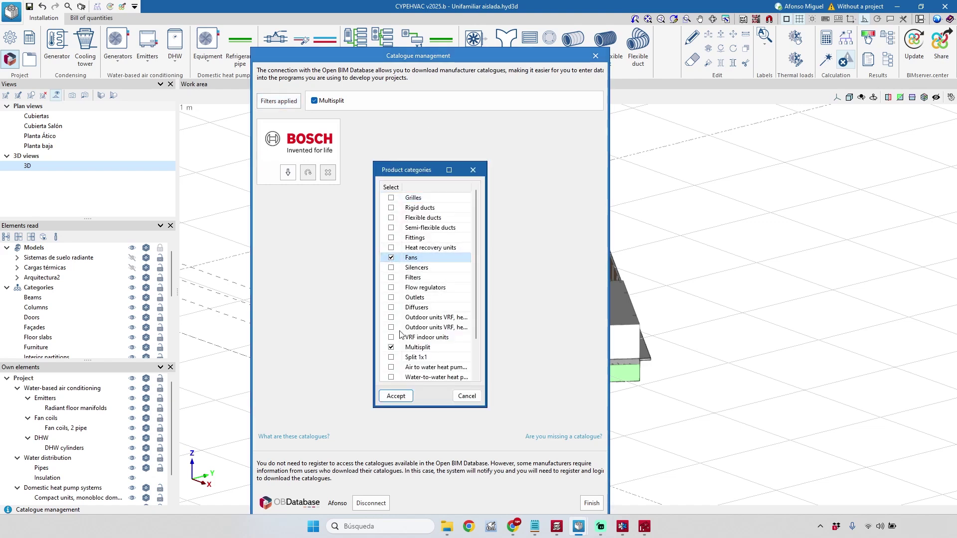
pyautogui.click(390, 287)
pyautogui.click(392, 227)
pyautogui.click(391, 208)
pyautogui.click(390, 197)
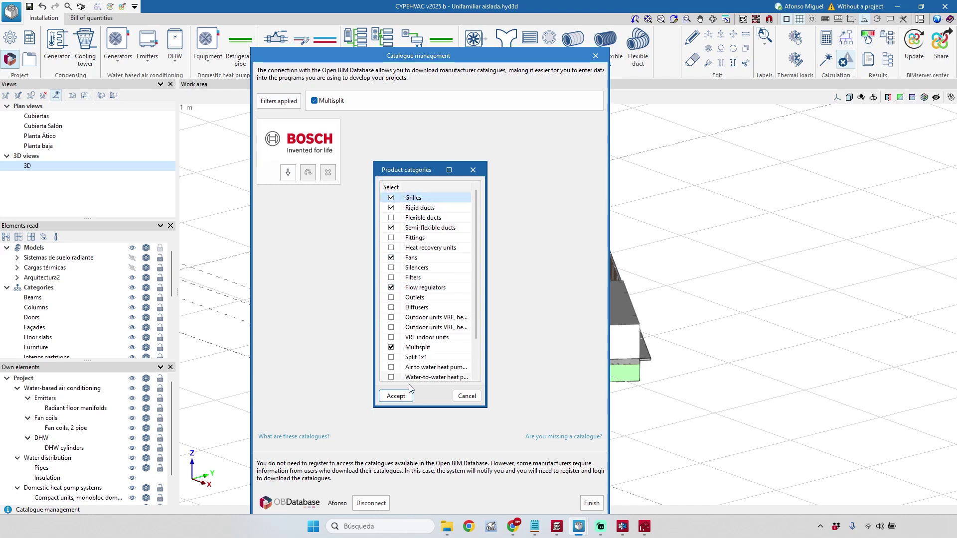
pyautogui.click(396, 396)
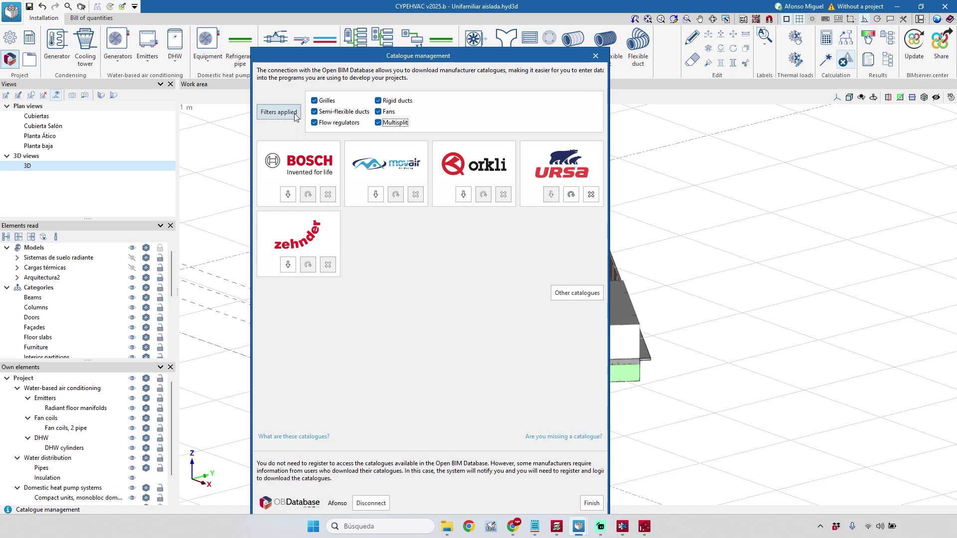
# Extend the filters with Flexible ducts, Fittings, Heat recovery units, Silencers, Filters, Outlets, Diffusers, VRF indoor units and both heat pump VRF outdoor unit categories
pyautogui.click(278, 112)
pyautogui.click(391, 217)
pyautogui.click(391, 238)
pyautogui.click(391, 248)
pyautogui.click(392, 257)
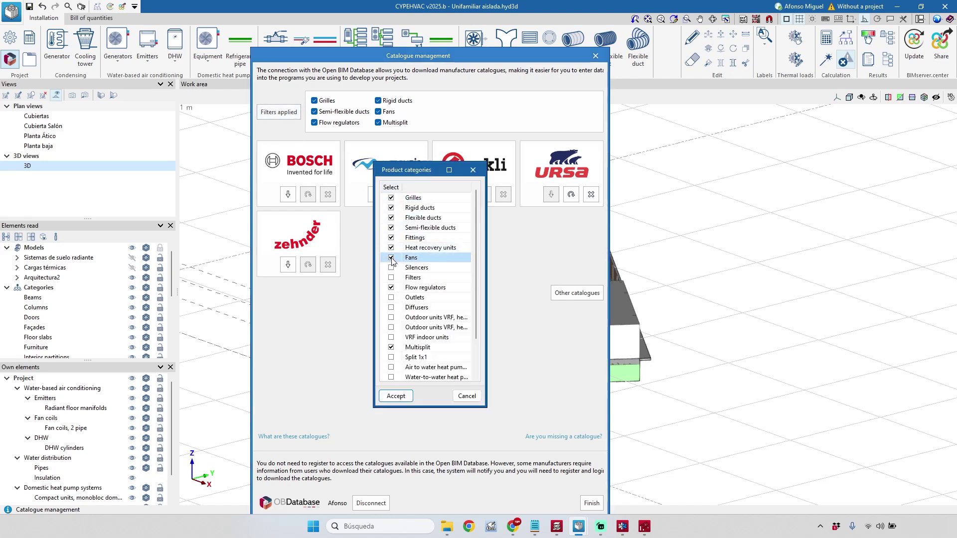
pyautogui.click(391, 268)
pyautogui.click(391, 278)
pyautogui.click(391, 298)
pyautogui.click(391, 308)
pyautogui.click(391, 318)
pyautogui.click(391, 327)
pyautogui.click(392, 338)
pyautogui.click(396, 396)
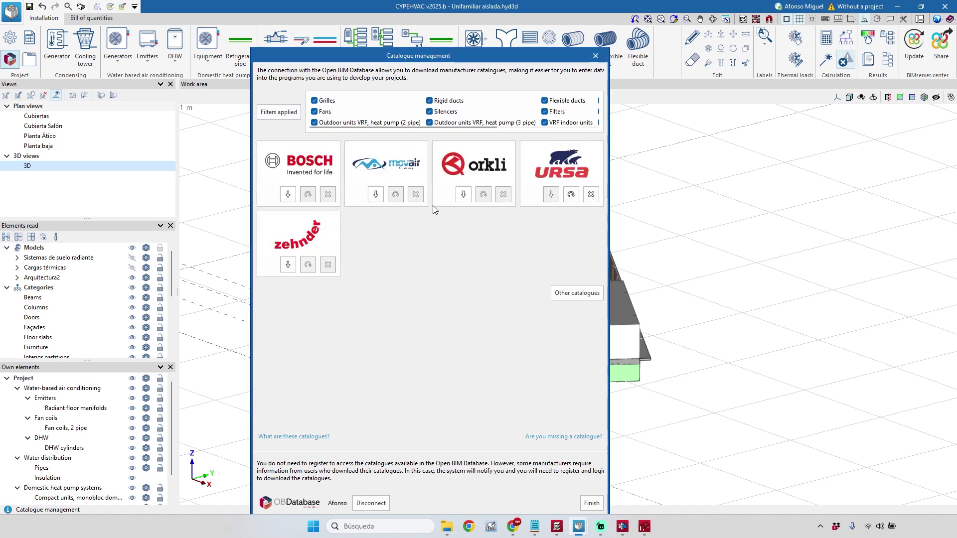
# Add Pipes, Fan coils, Domestic heat pump systems, Water-to-water heat pumps, Air to water heat pumps and Split 1x1 to the filters
pyautogui.click(278, 112)
pyautogui.scroll(-1, 393, 349)
pyautogui.click(392, 368)
pyautogui.click(391, 358)
pyautogui.click(392, 347)
pyautogui.click(391, 338)
pyautogui.click(391, 328)
pyautogui.click(391, 317)
pyautogui.click(392, 399)
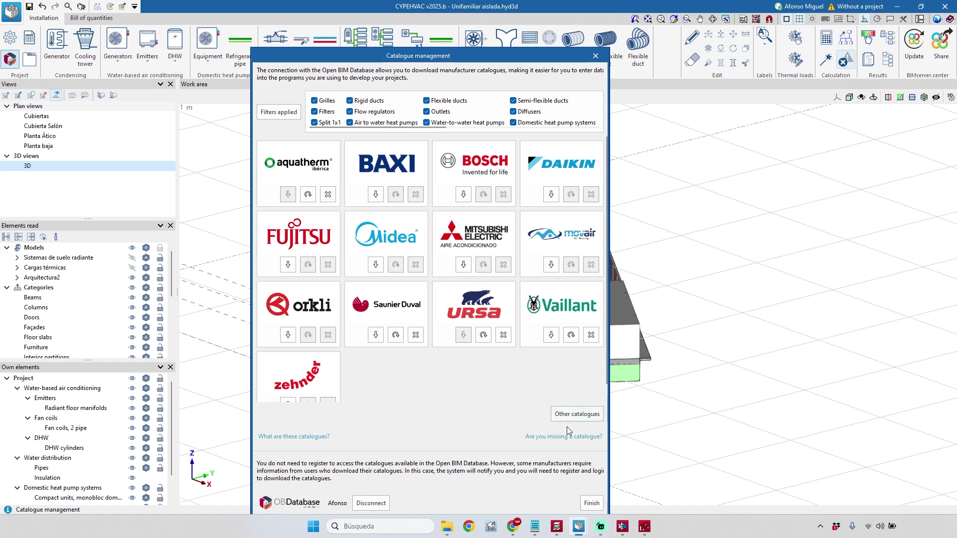
# Download the Grilles catalogue of Alnor Polska from the other catalogues, accepting the responsible declaration
pyautogui.click(576, 417)
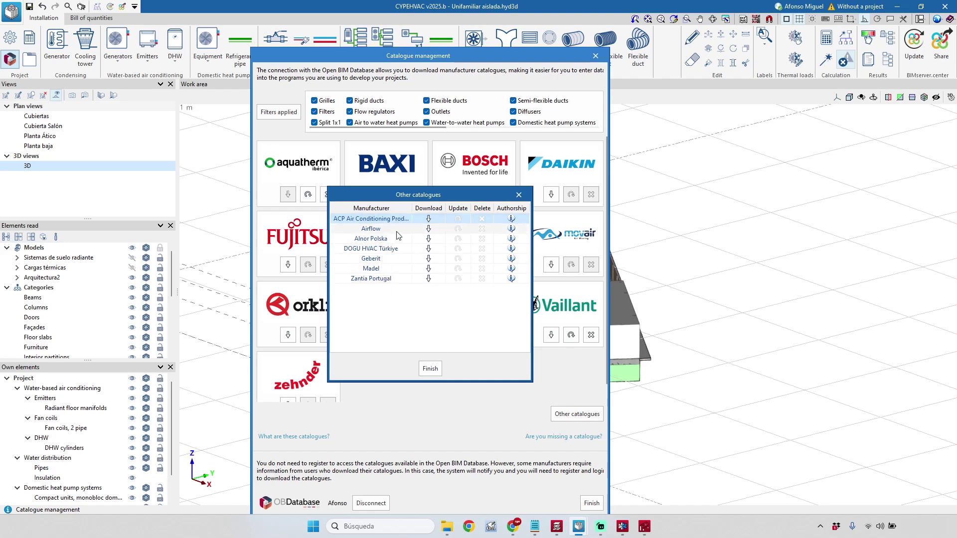
pyautogui.moveTo(438, 197); pyautogui.dragTo(627, 310)
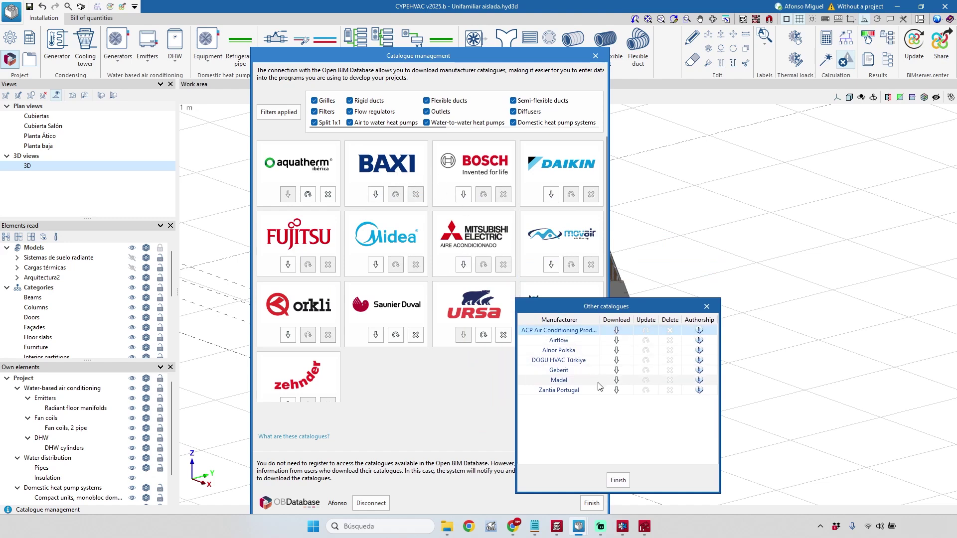
pyautogui.click(617, 352)
pyautogui.click(444, 445)
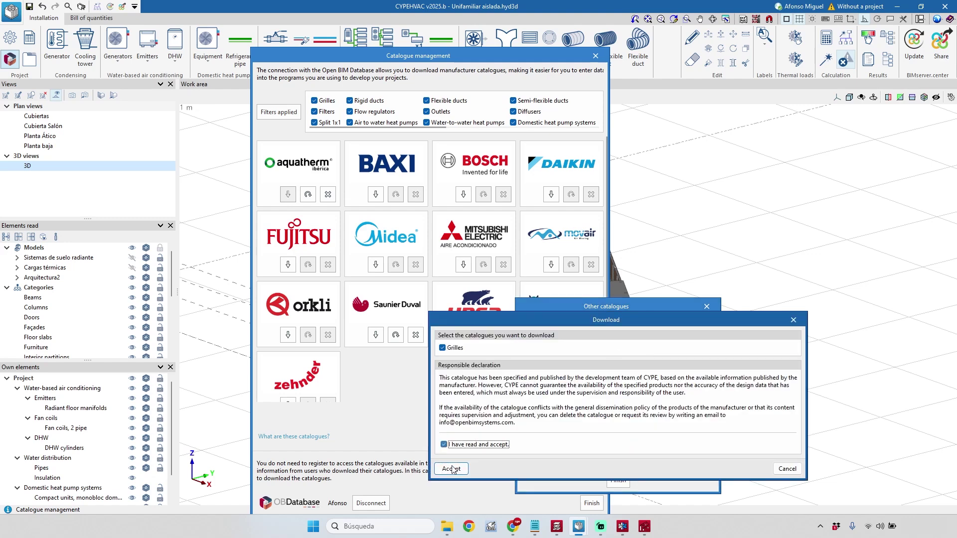
pyautogui.click(452, 469)
pyautogui.click(621, 420)
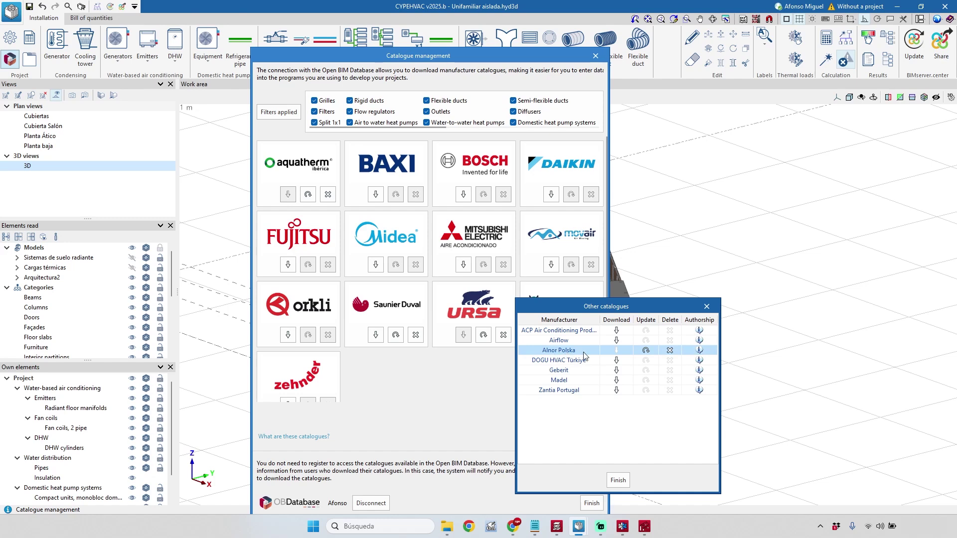
pyautogui.click(670, 351)
pyautogui.click(598, 394)
pyautogui.click(599, 411)
pyautogui.click(616, 421)
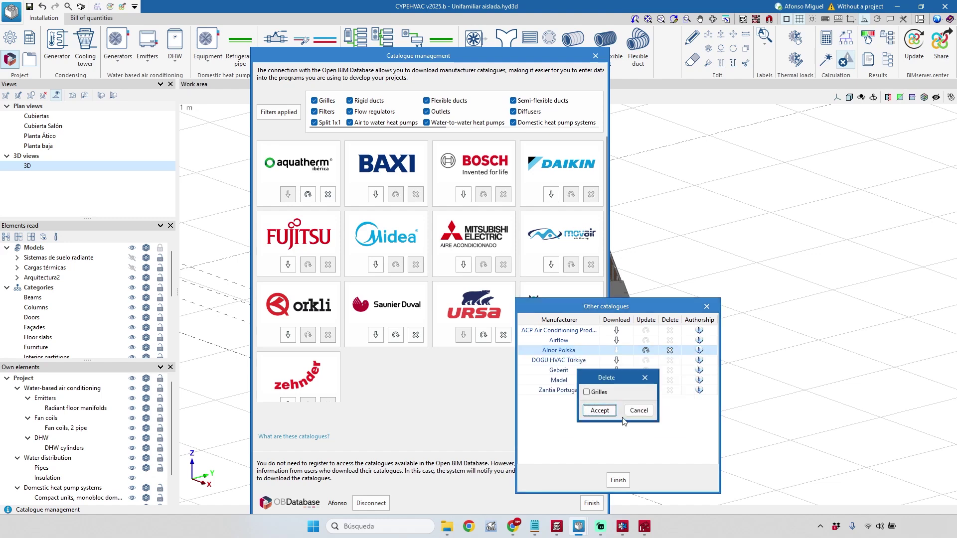
pyautogui.click(637, 410)
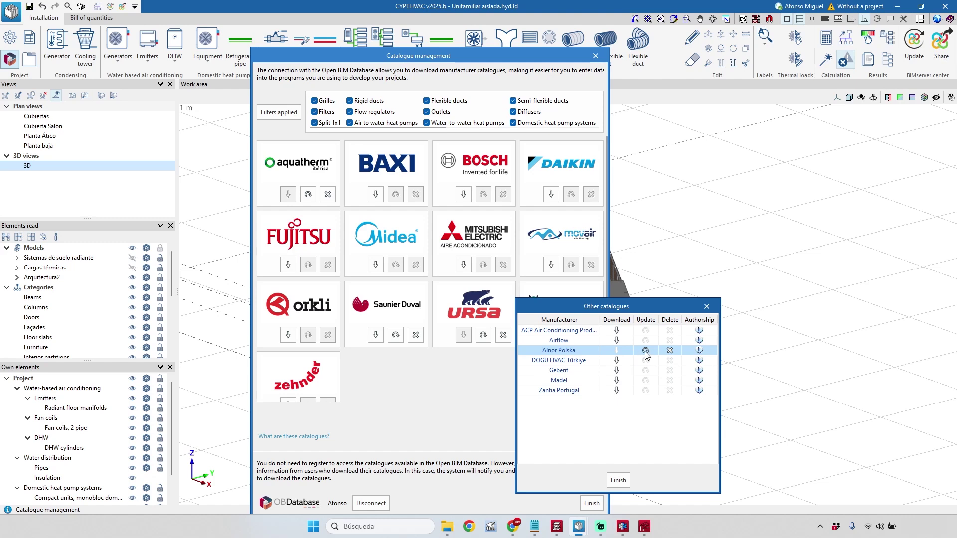
# Close the other catalogues list and download the Fujitsu catalogues, accepting the responsible declaration
pyautogui.click(707, 306)
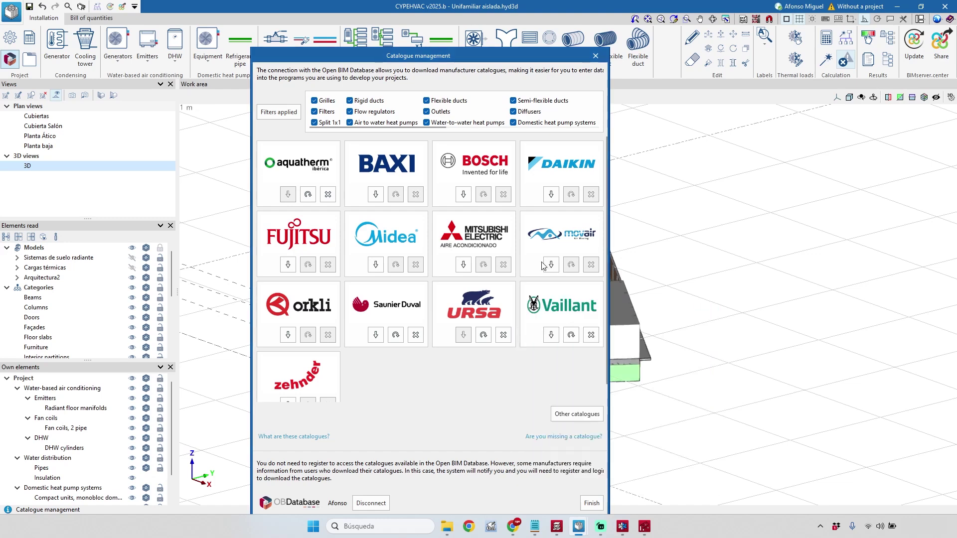
pyautogui.scroll(-1, 381, 250)
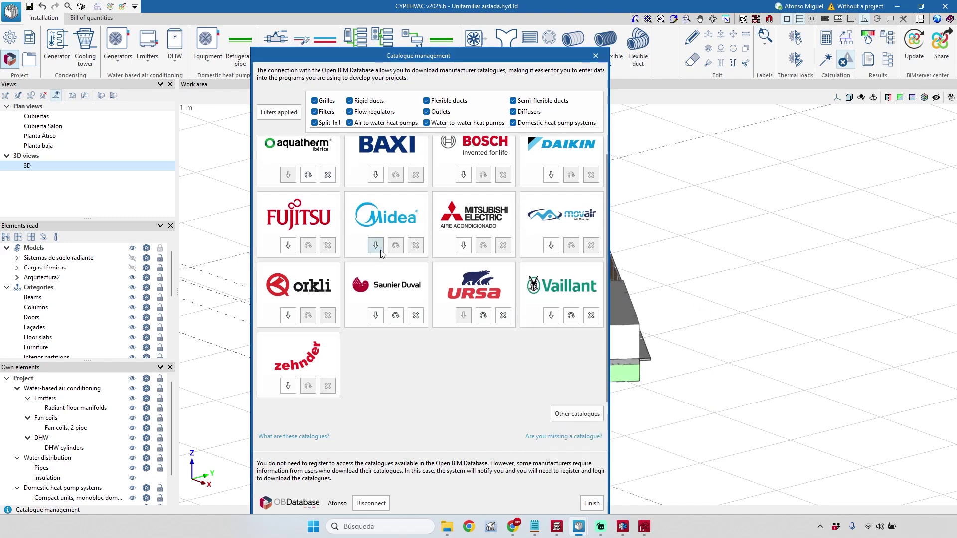
pyautogui.scroll(1, 358, 321)
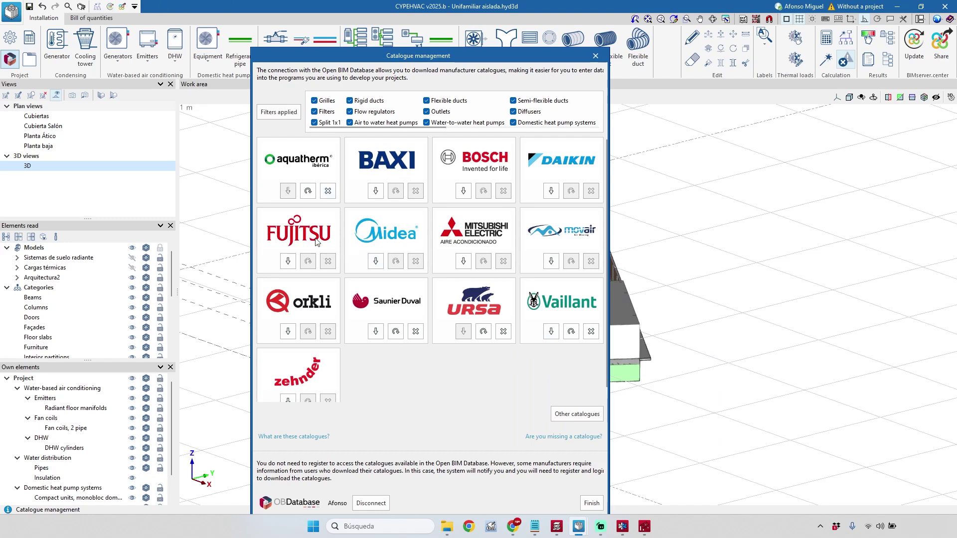
pyautogui.click(287, 261)
pyautogui.click(266, 321)
pyautogui.click(275, 341)
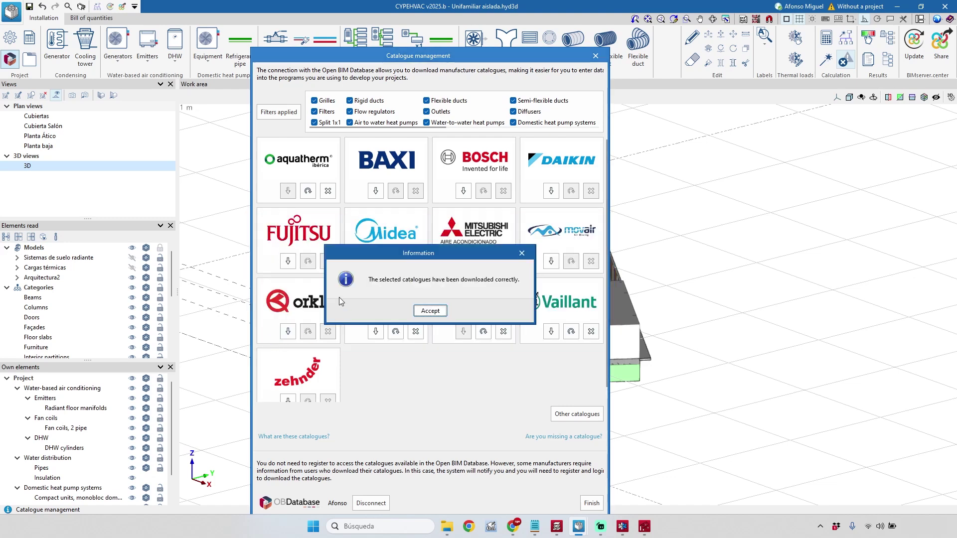
pyautogui.click(430, 312)
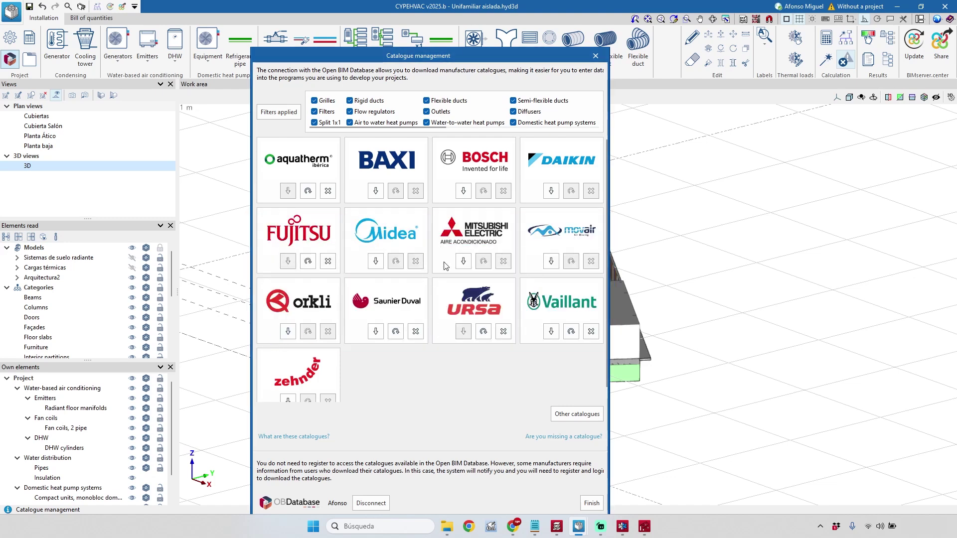
# Download Mitsubishi Electric's Air to water heat pumps catalogue, accepting the responsible declaration
pyautogui.click(463, 261)
pyautogui.click(263, 318)
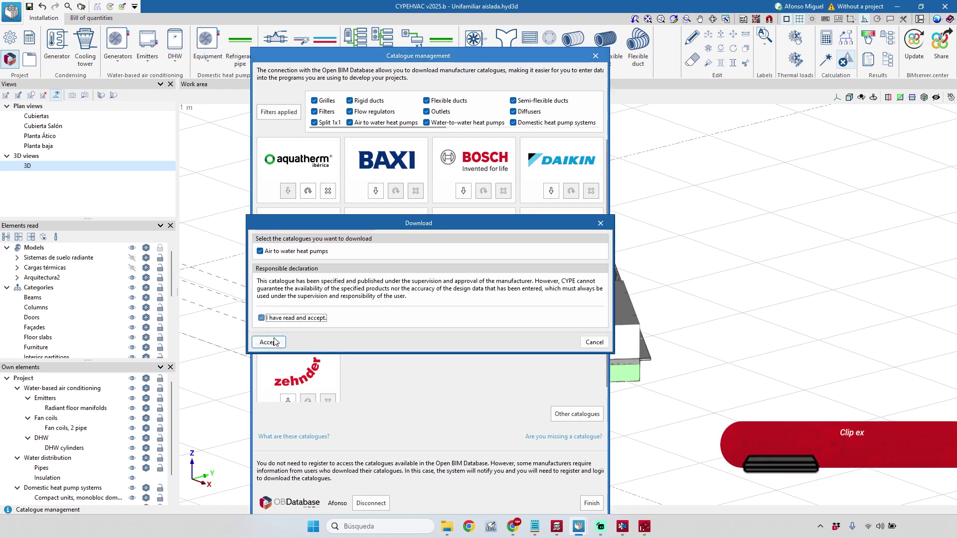
pyautogui.click(269, 342)
pyautogui.click(430, 312)
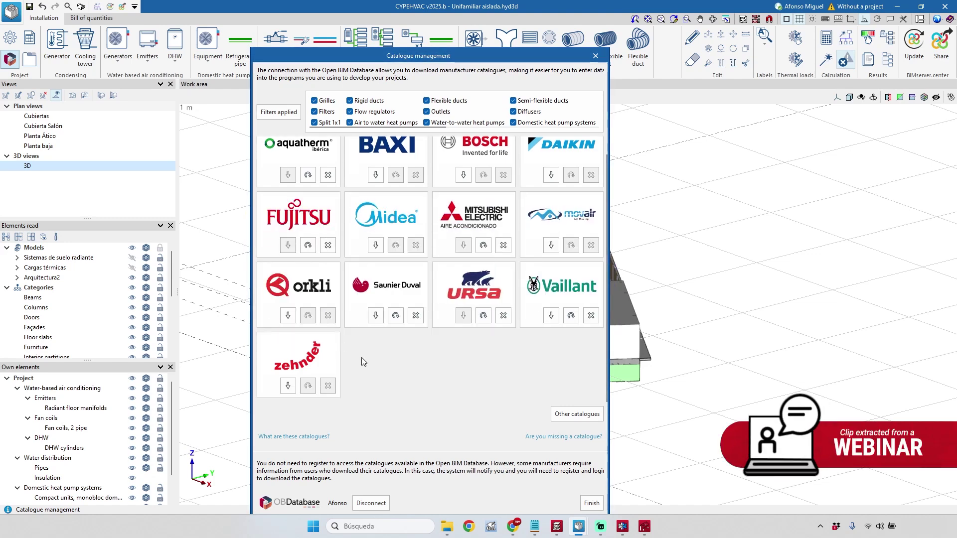
# Download the Bosch catalogues, accepting the responsible declaration, and finish the catalogue management
pyautogui.scroll(-1, 372, 349)
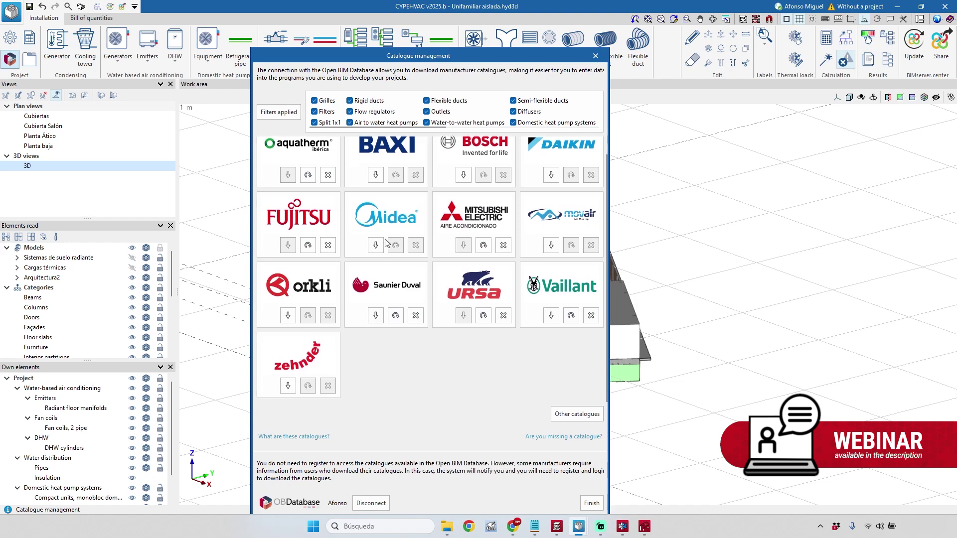
pyautogui.scroll(1, 389, 235)
pyautogui.click(463, 194)
pyautogui.click(261, 334)
pyautogui.click(269, 362)
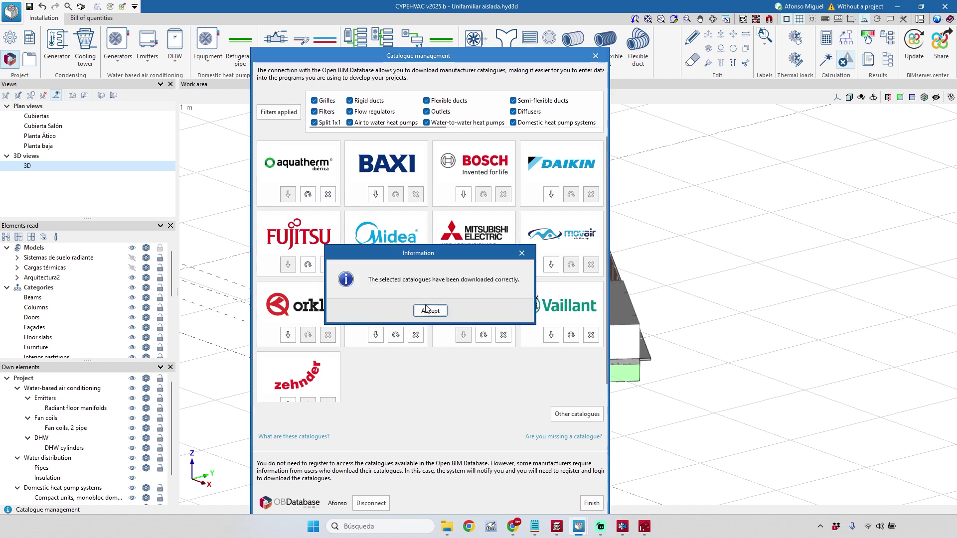
pyautogui.click(427, 310)
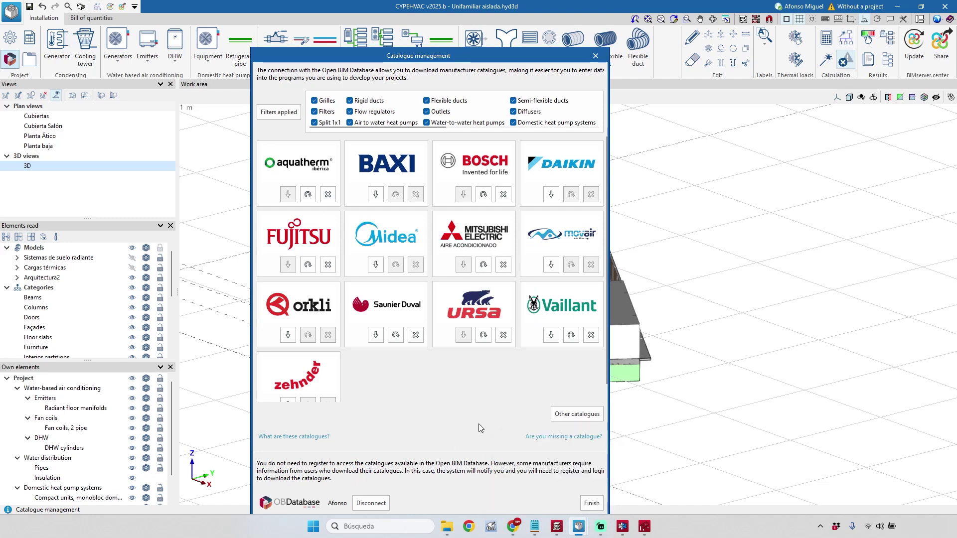
pyautogui.click(593, 506)
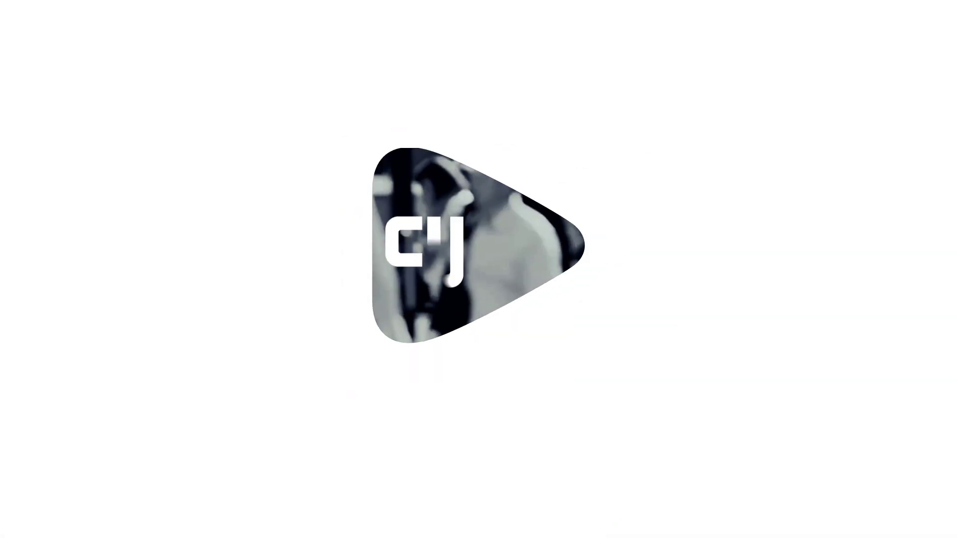